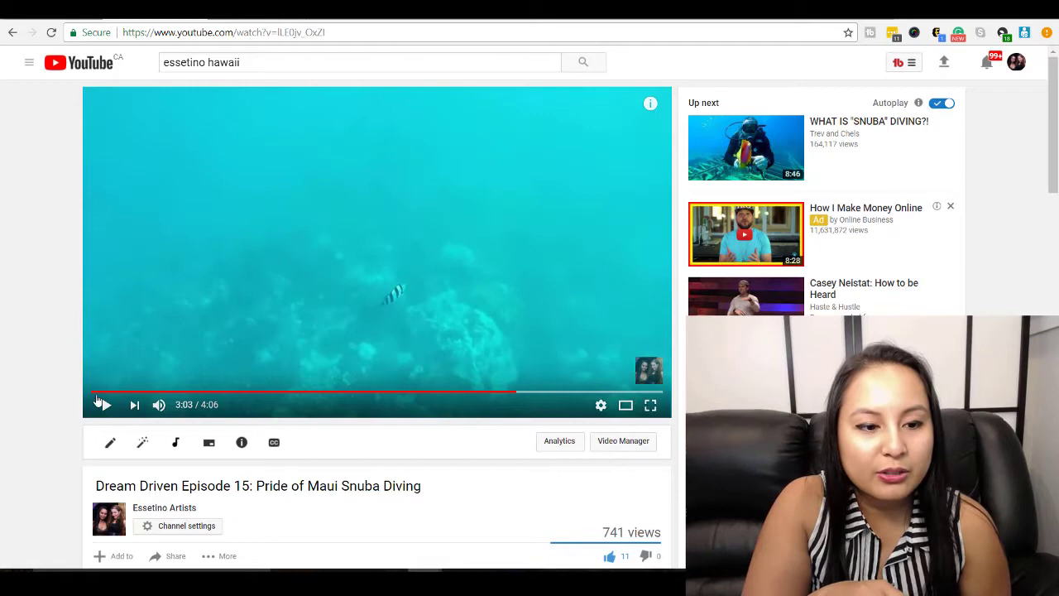
# Resume the diving video, then pause it at 3:16.
pyautogui.click(105, 405)
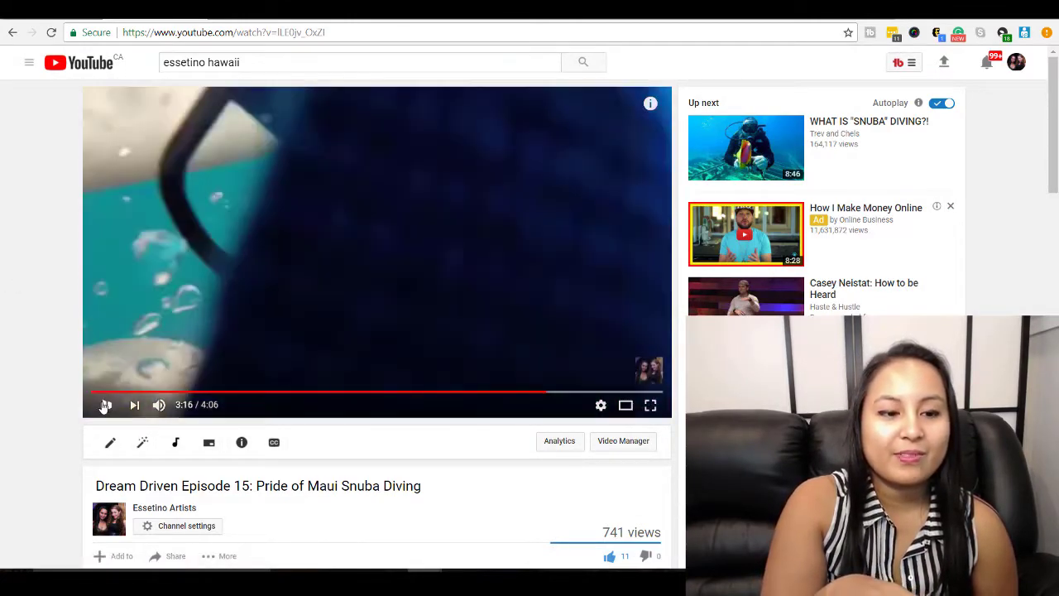
pyautogui.click(106, 405)
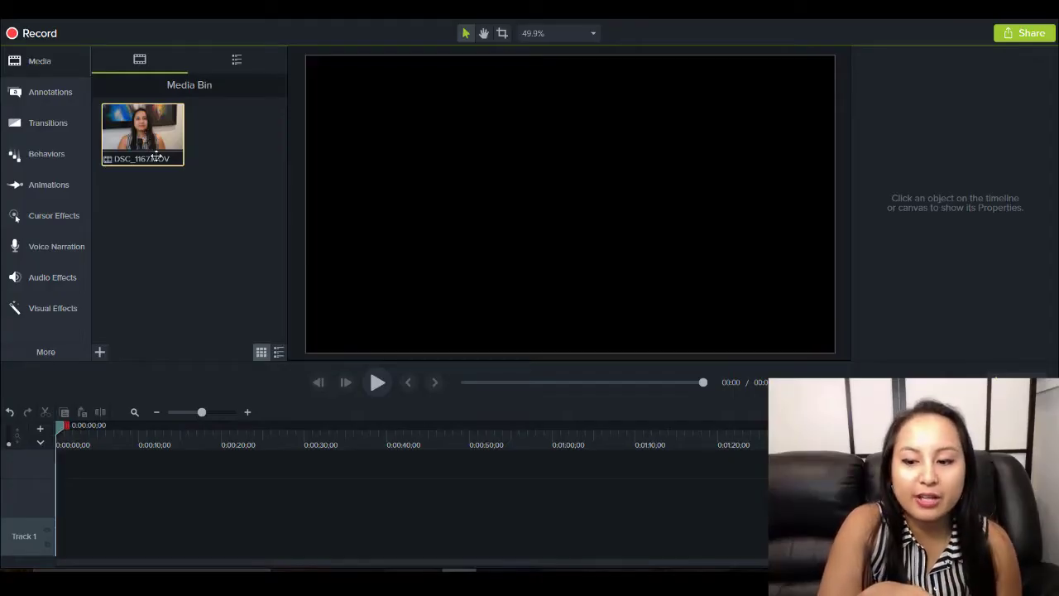
# Place DSC_1167 on Track 2, zoom the timeline in, and set the playhead to 0:00:01;24.
pyautogui.moveTo(136, 172); pyautogui.dragTo(48, 474)
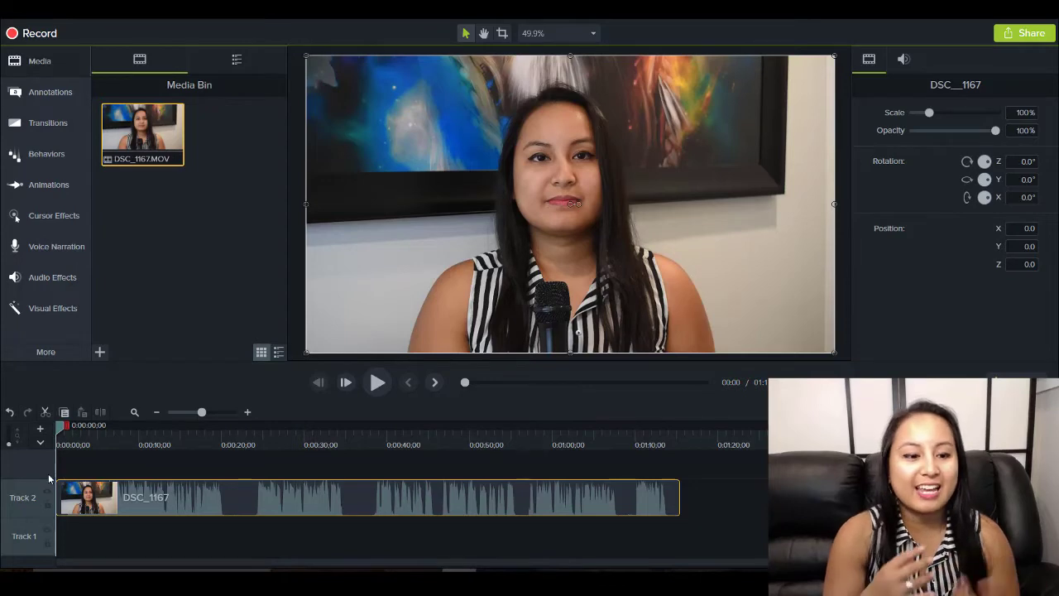
pyautogui.rightClick(142, 495)
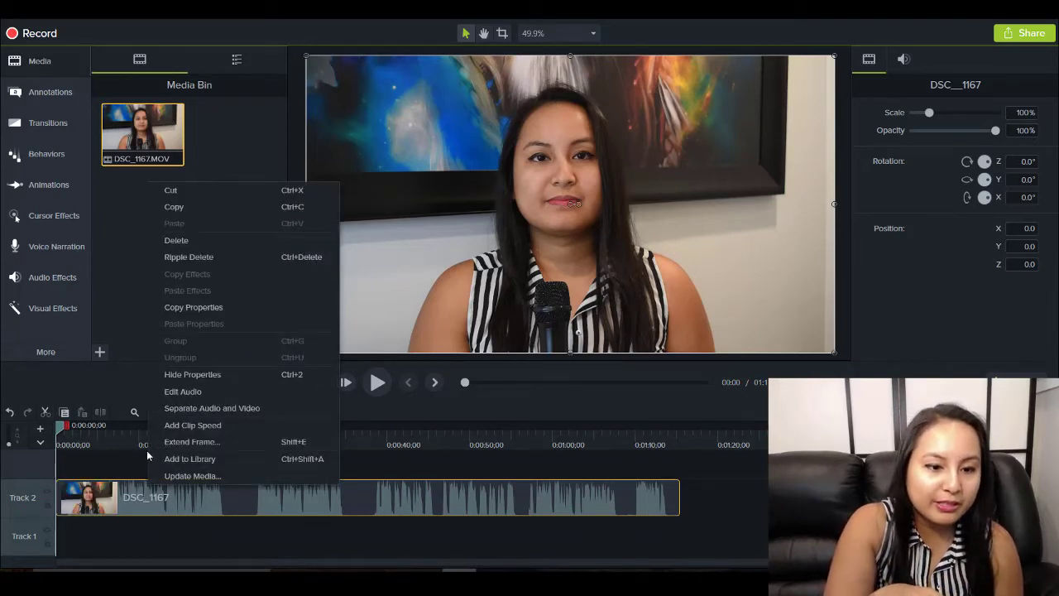
pyautogui.click(163, 390)
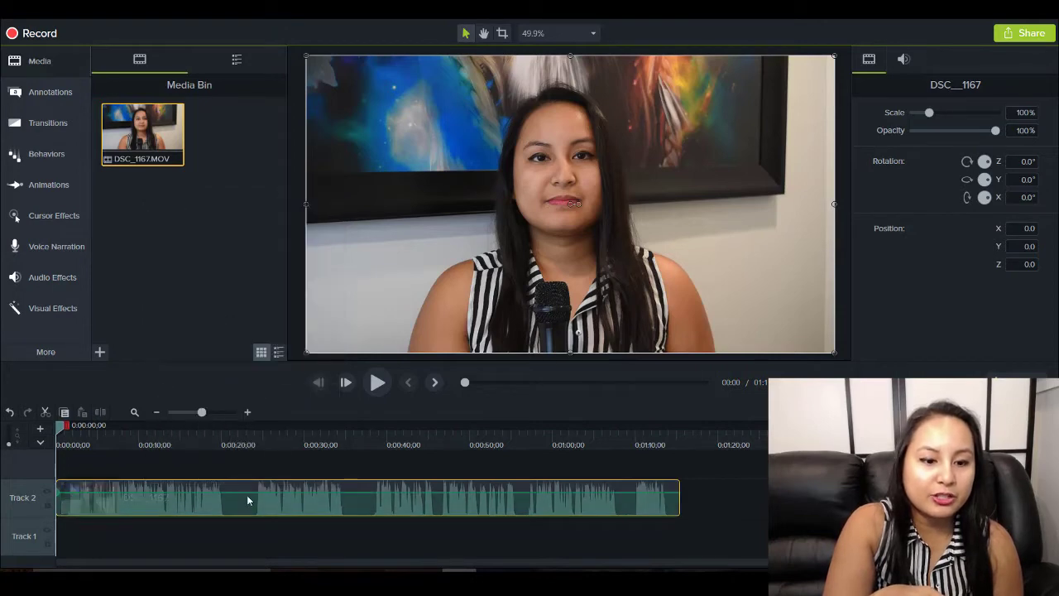
pyautogui.click(243, 529)
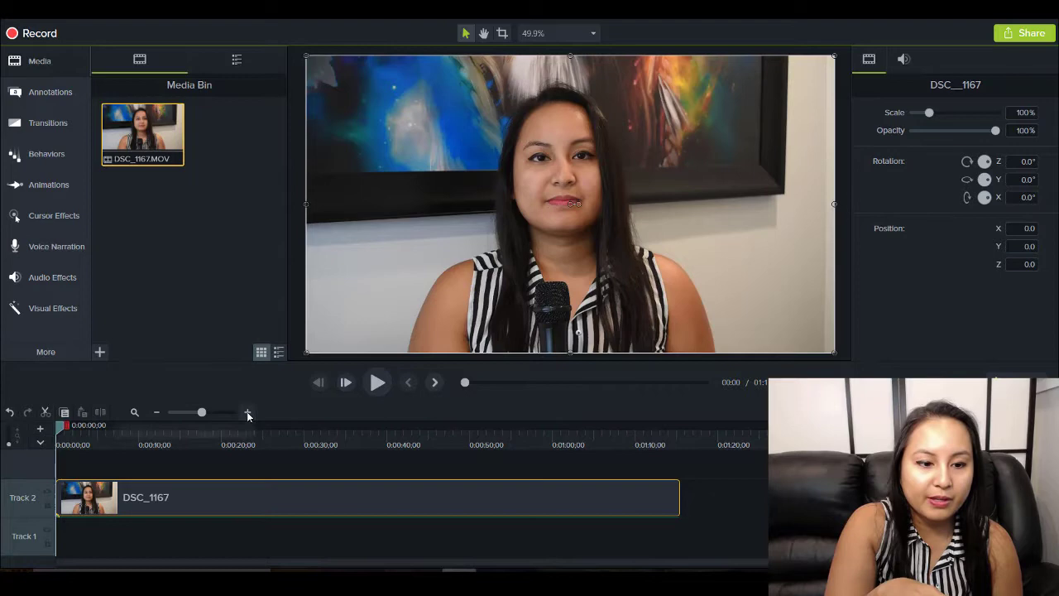
pyautogui.click(246, 411)
pyautogui.click(91, 443)
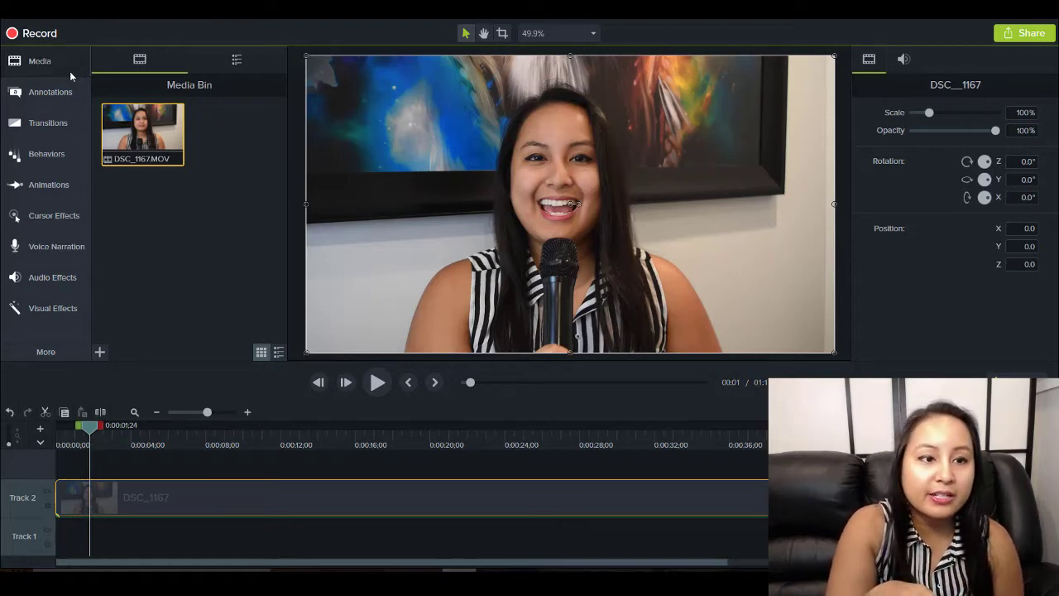
# Open the Annotations panel and switch to its Shapes tab.
pyautogui.click(37, 99)
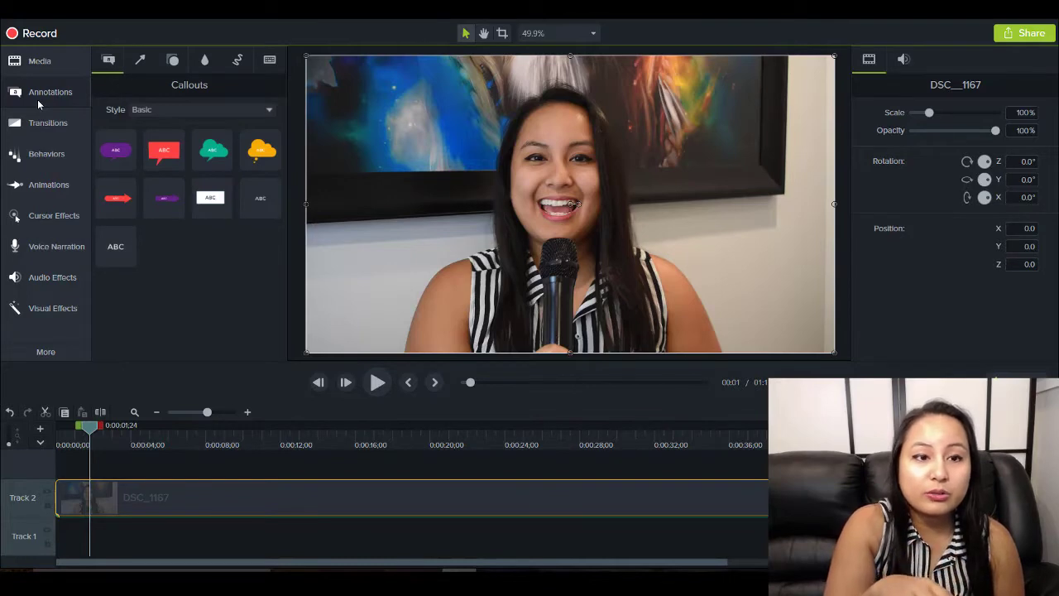
pyautogui.click(172, 61)
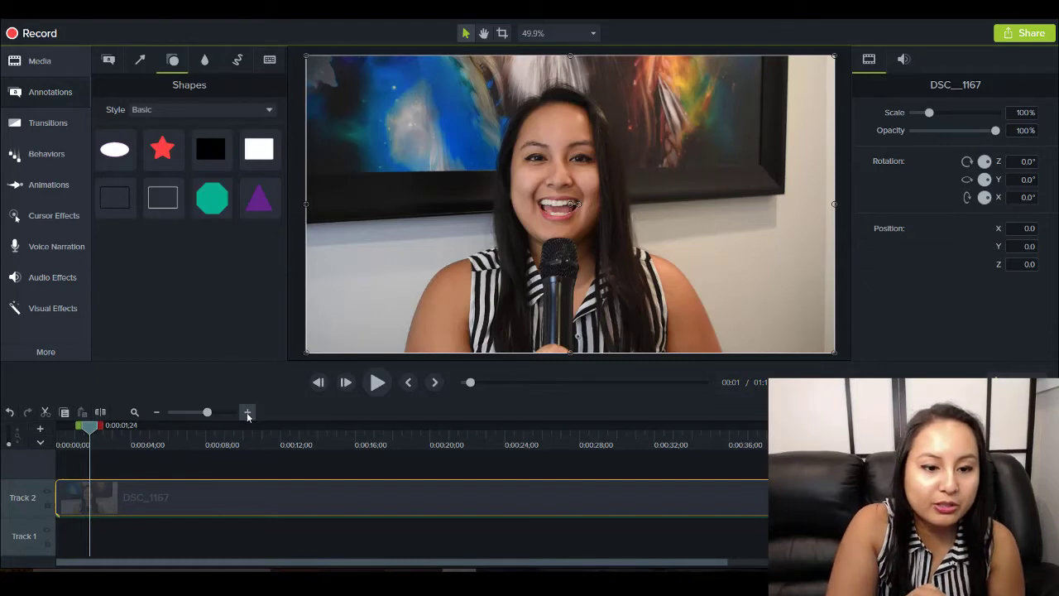
# Zoom the timeline in three more times and open the Audio Effects gallery.
pyautogui.click(247, 413)
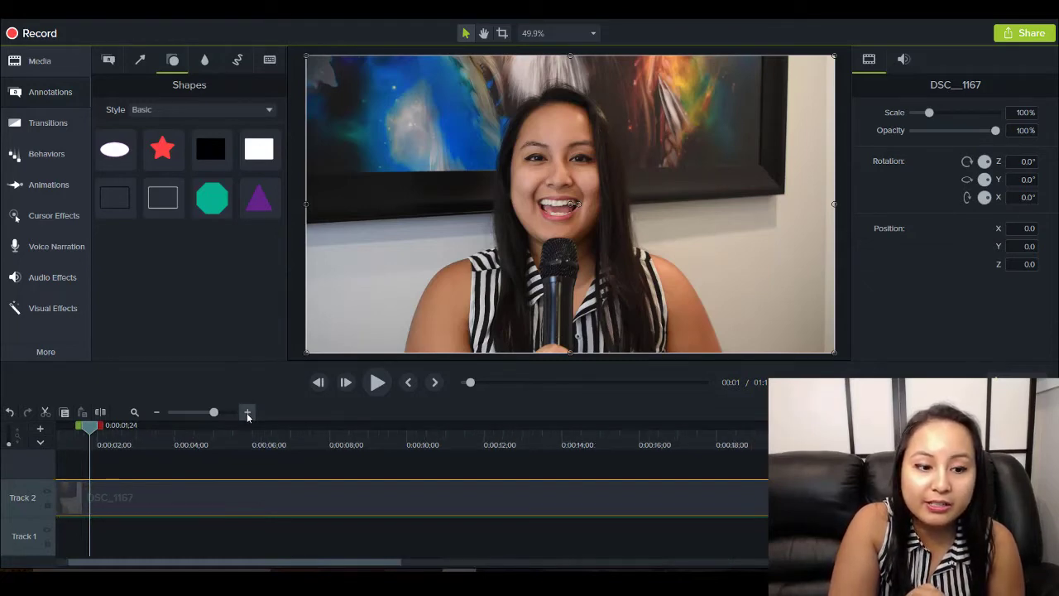
pyautogui.click(247, 413)
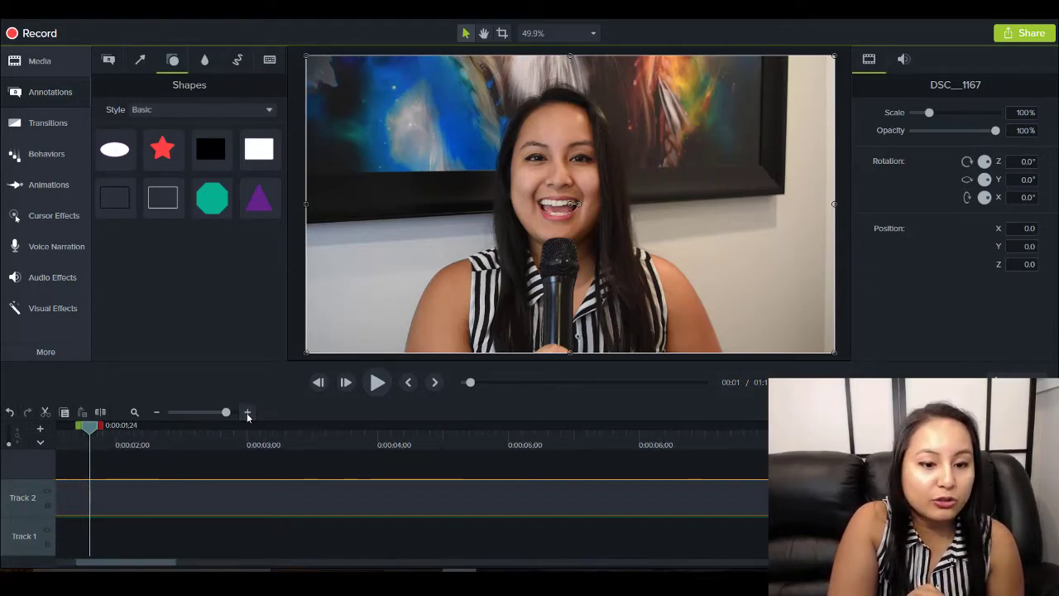
pyautogui.click(247, 413)
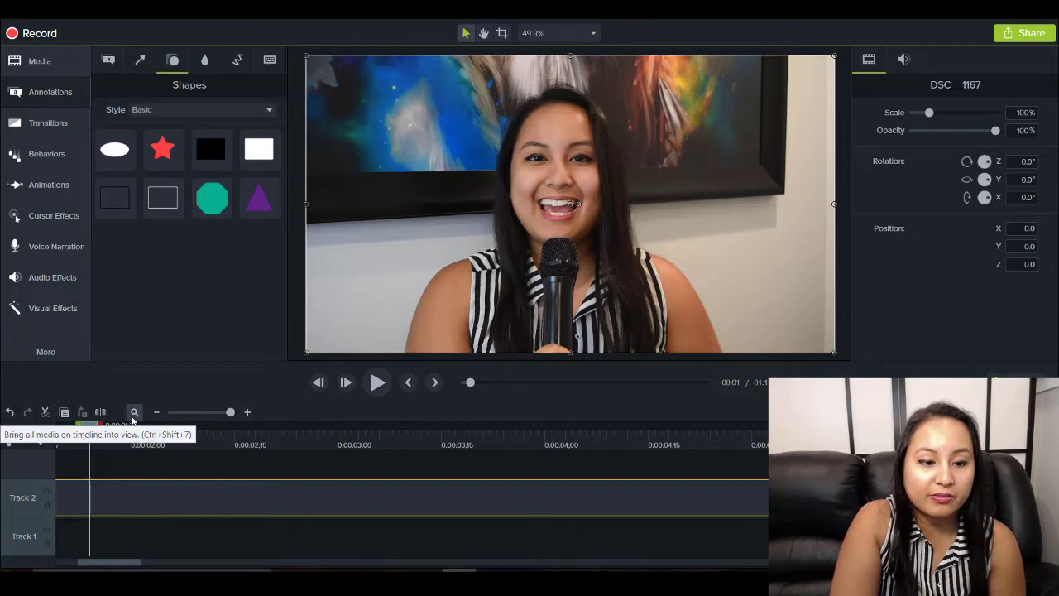
pyautogui.click(41, 281)
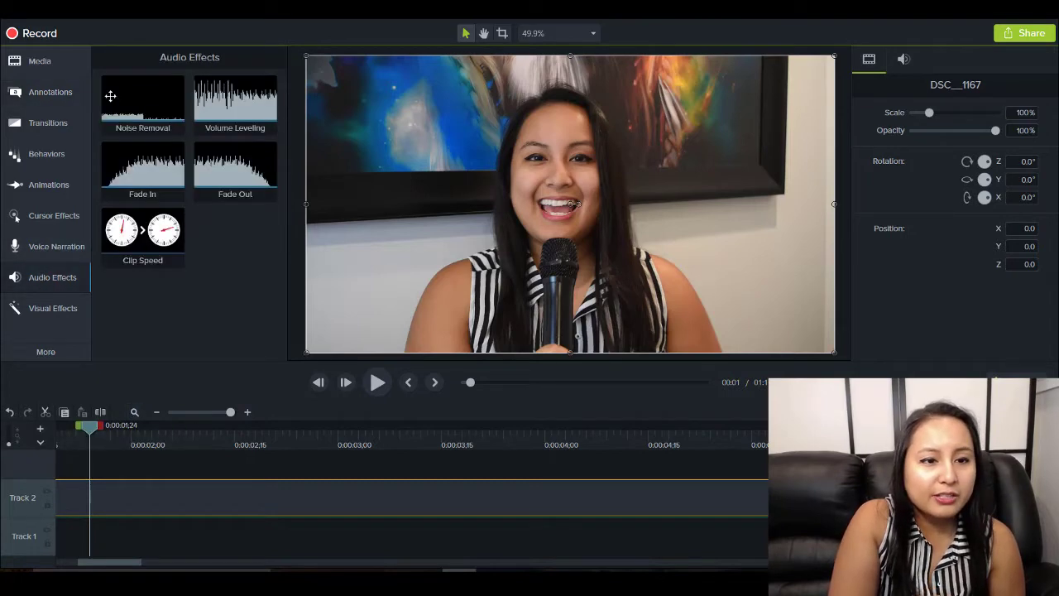
# Turn on Edit Audio for the DSC_1167 clip and scroll the timeline back to its start.
pyautogui.click(111, 518)
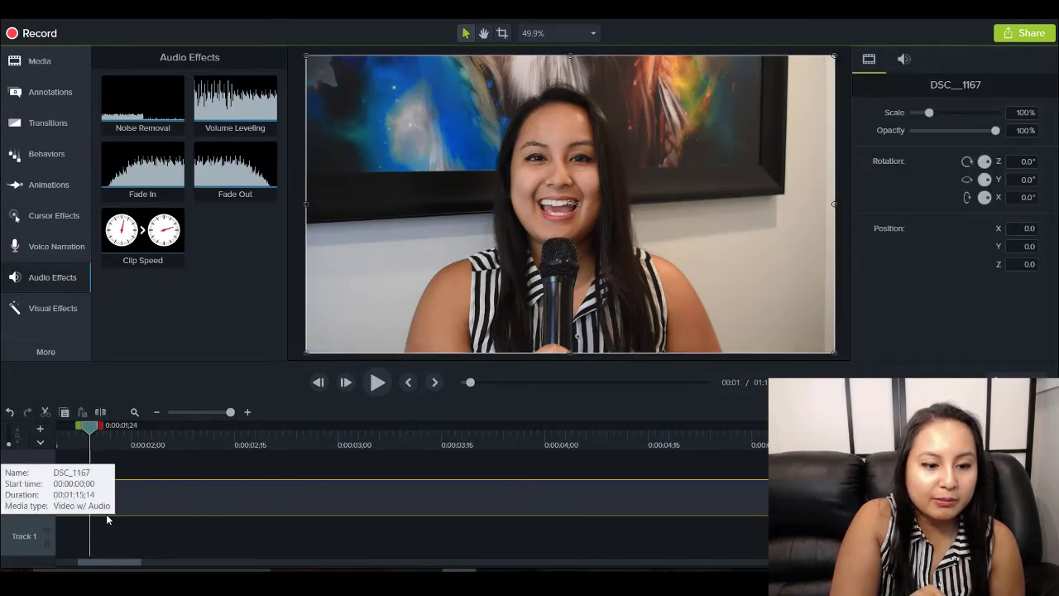
pyautogui.rightClick(104, 512)
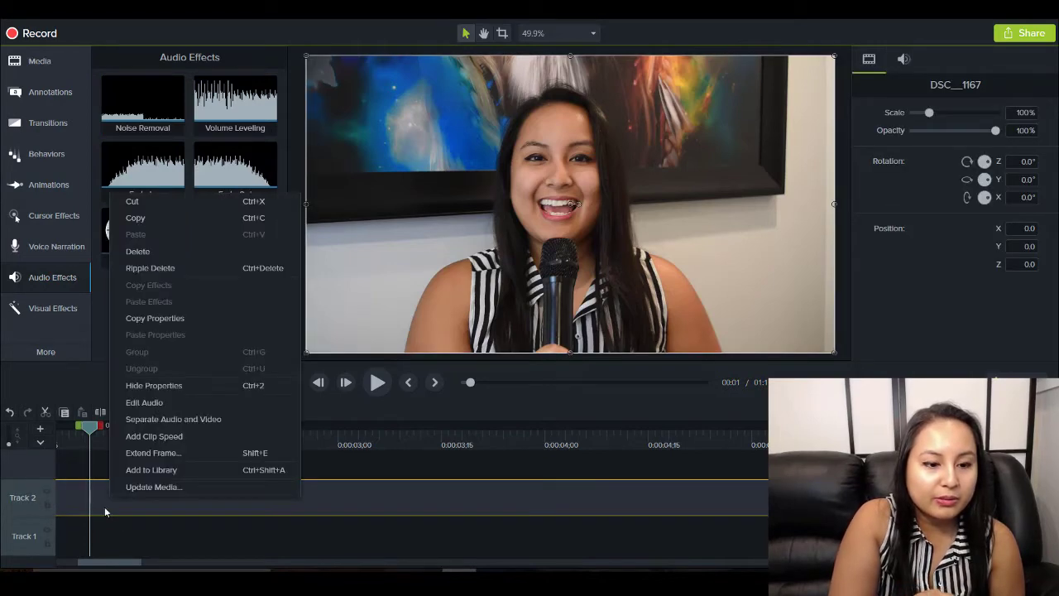
pyautogui.click(132, 401)
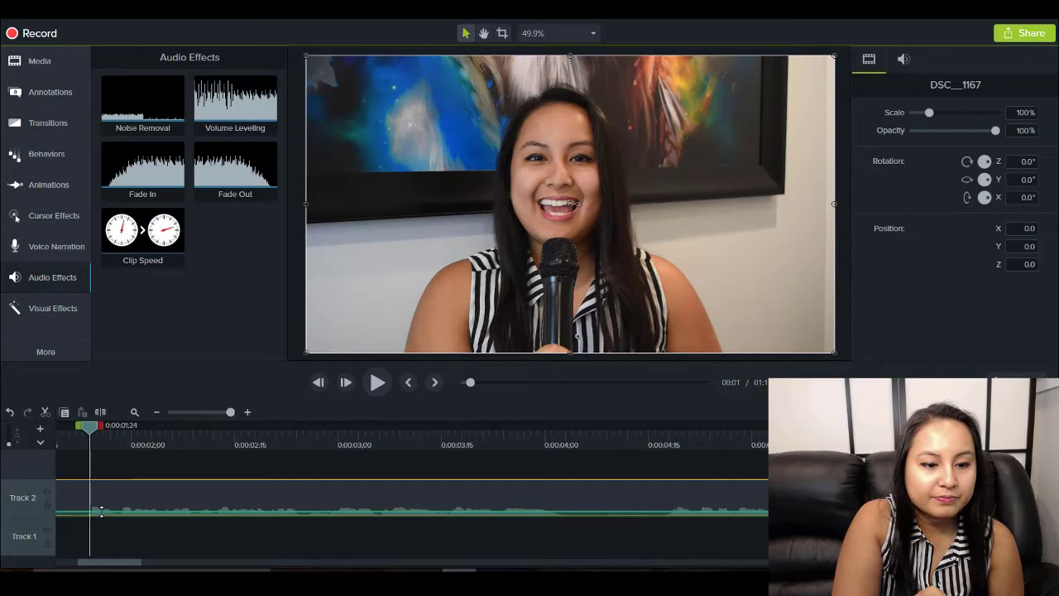
pyautogui.moveTo(89, 564); pyautogui.dragTo(62, 563)
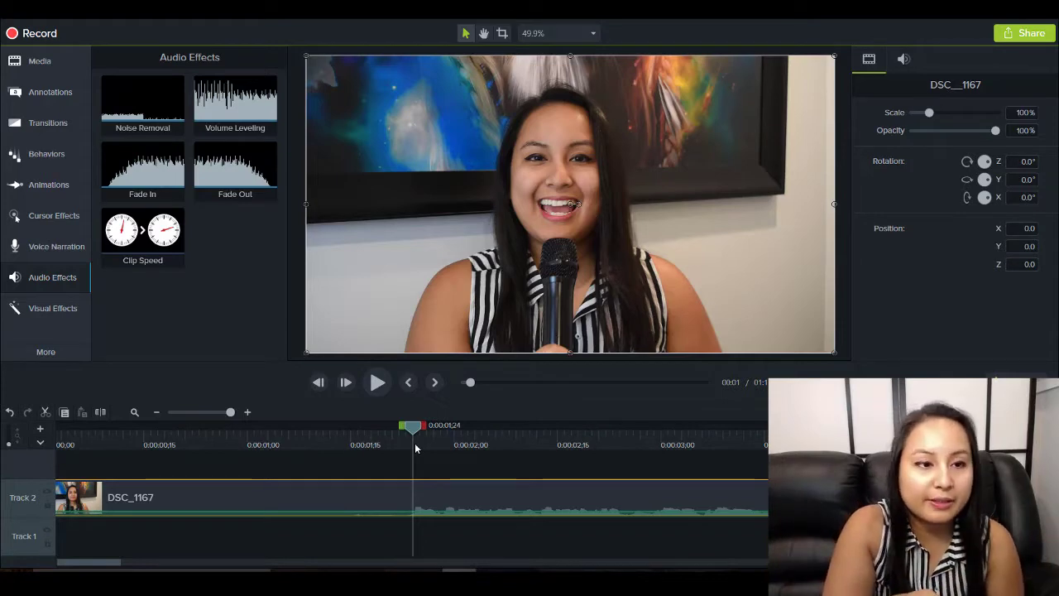
# Drop the black rectangle onto a new Track 3 at 0:00:01;24, then move the playhead to 0:00:01;26.
pyautogui.click(40, 100)
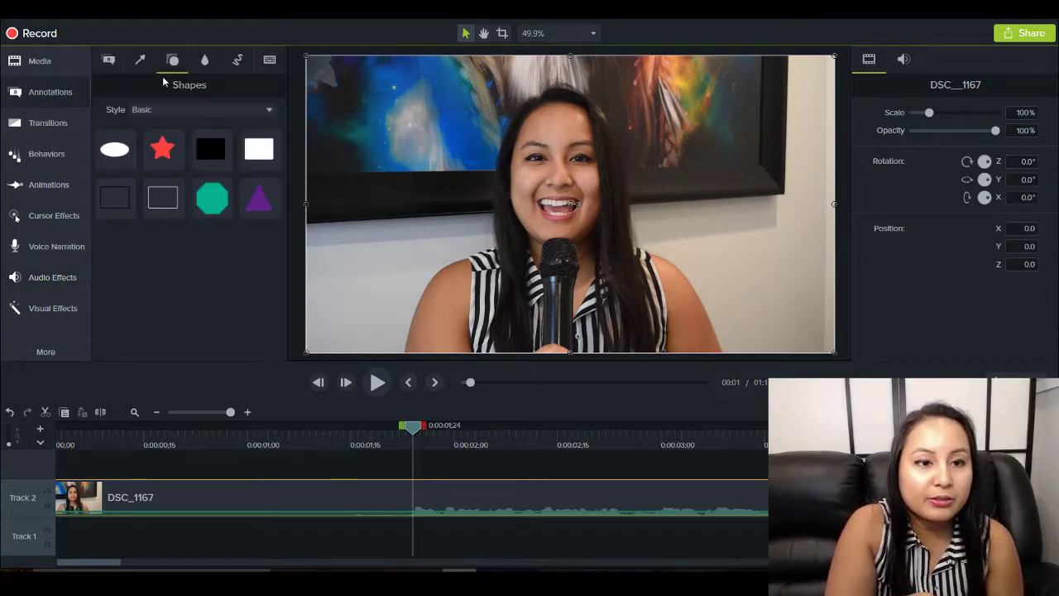
pyautogui.moveTo(210, 149); pyautogui.dragTo(407, 456)
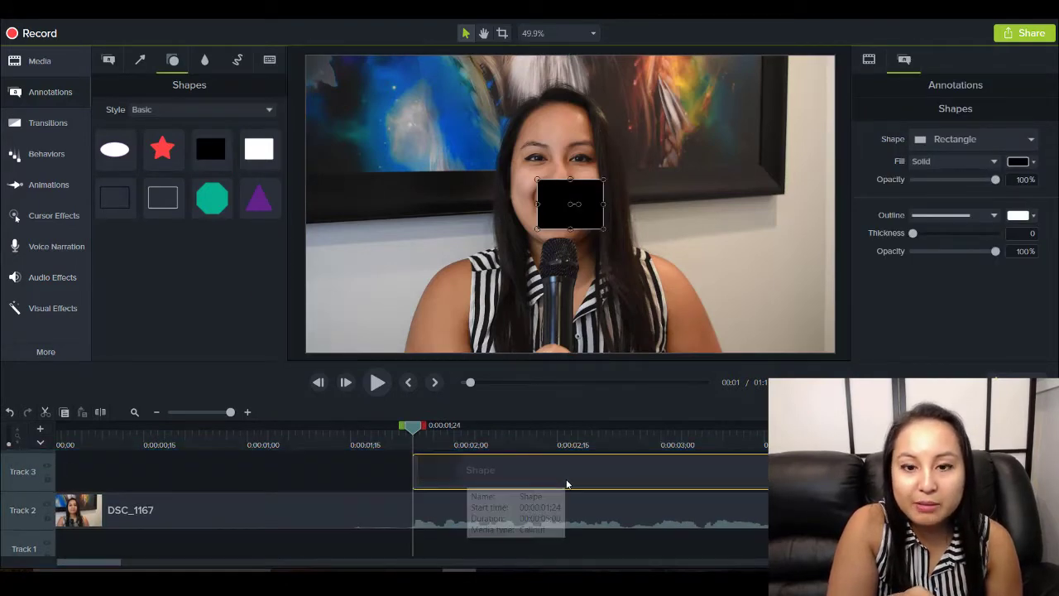
pyautogui.moveTo(567, 484); pyautogui.dragTo(614, 476)
pyautogui.click(418, 430)
pyautogui.moveTo(418, 430); pyautogui.dragTo(425, 433)
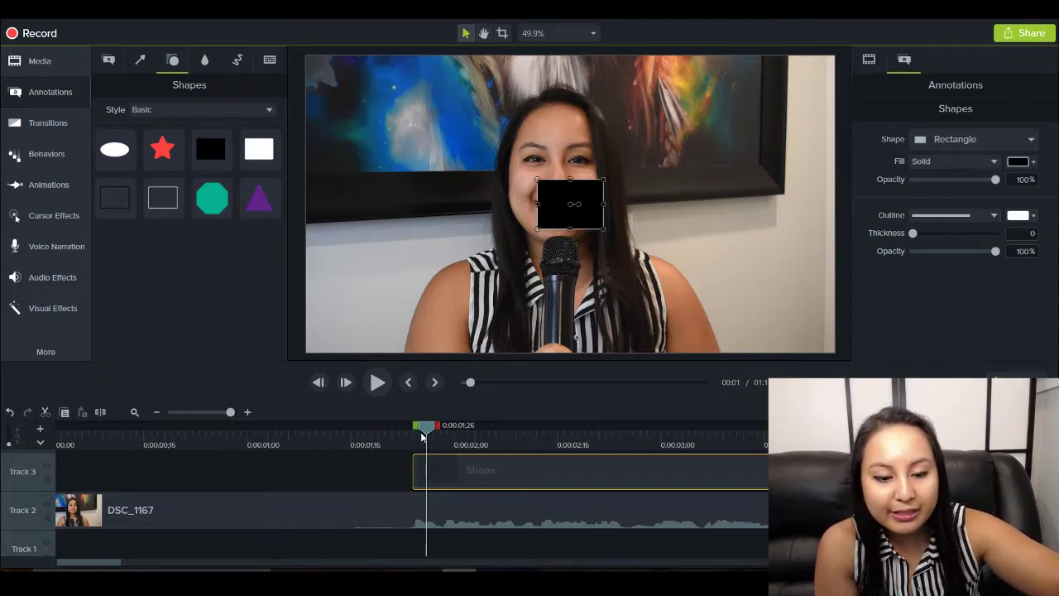
# Delete the long remainder of the shape clip, keeping only the short black rectangle clip.
pyautogui.click(421, 436)
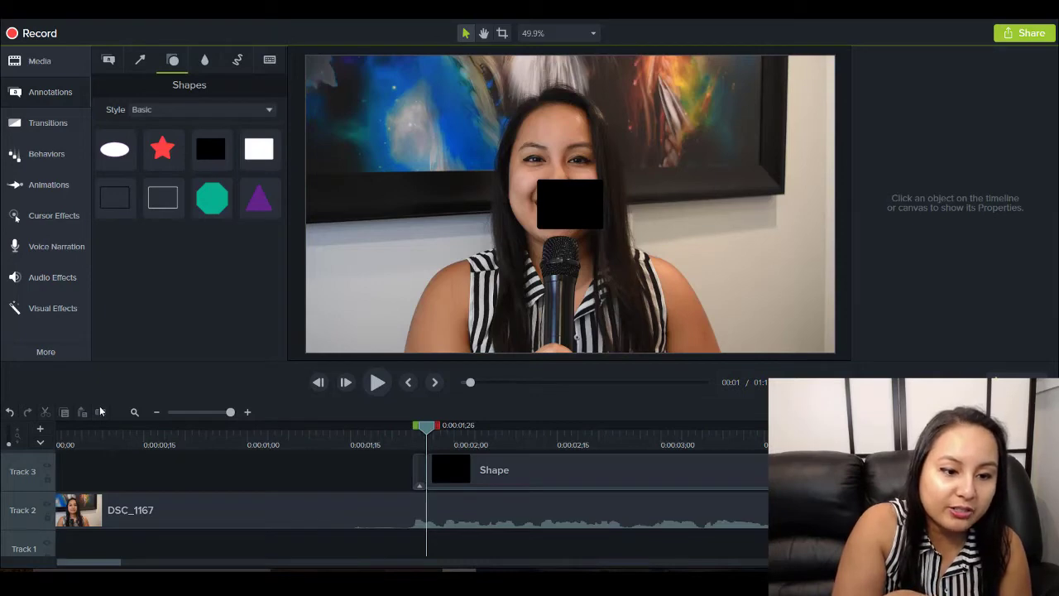
pyautogui.click(551, 487)
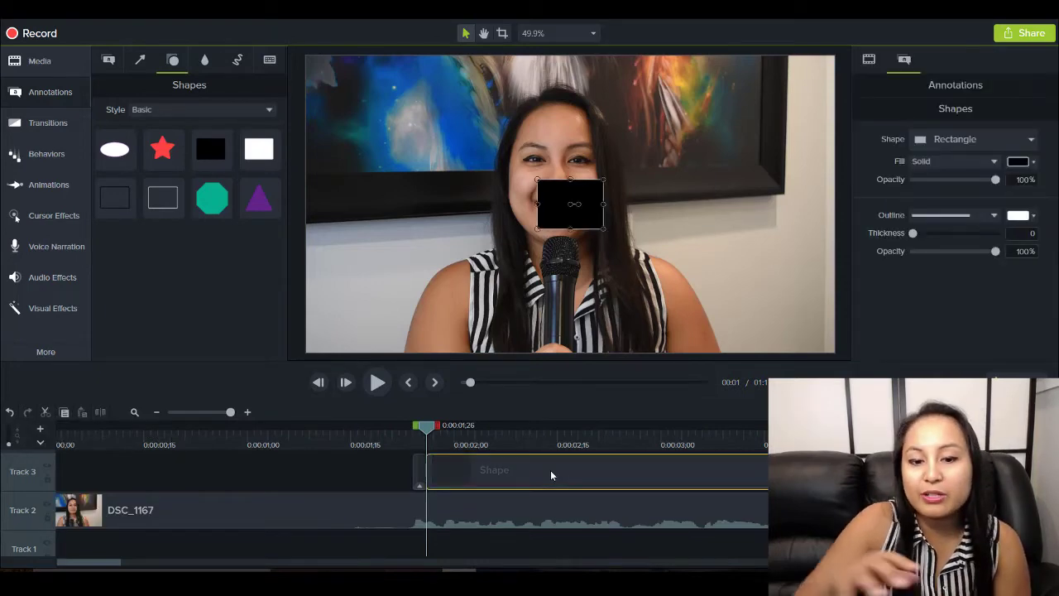
pyautogui.press('Delete')
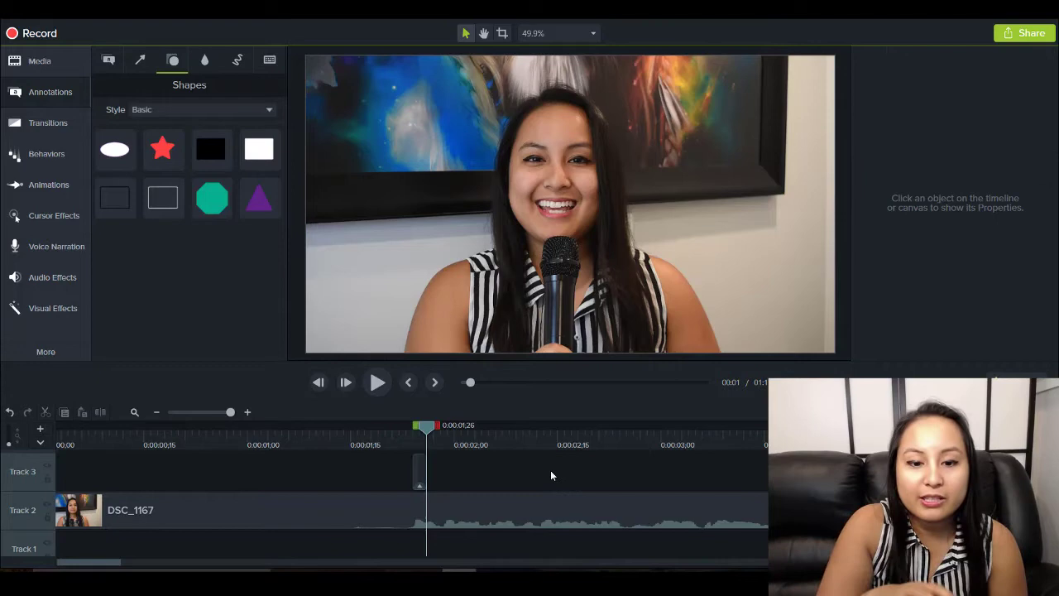
pyautogui.click(418, 461)
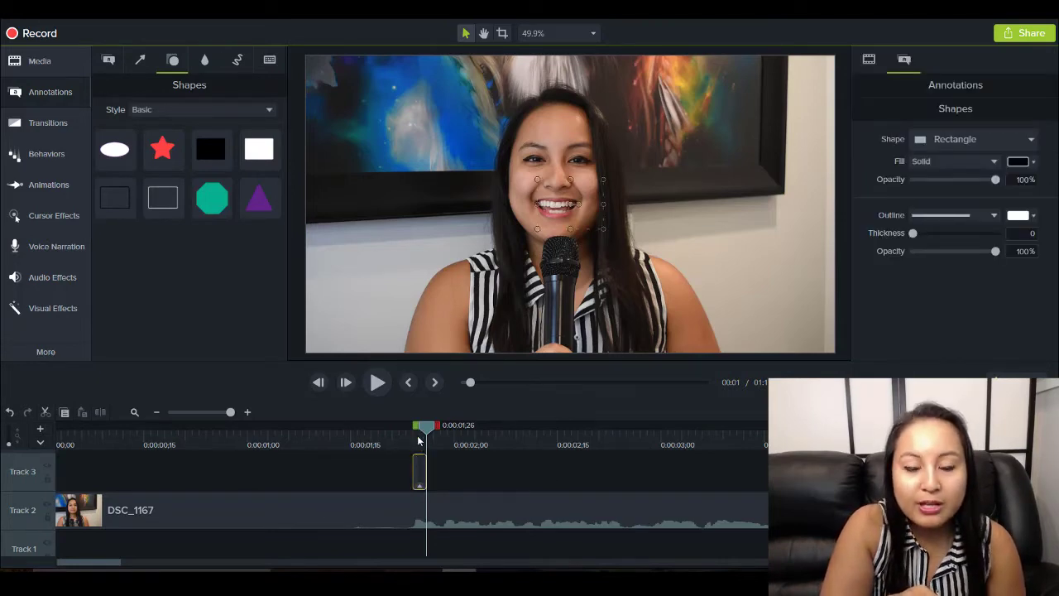
# Drag the rectangle's corners out to the frame's top-left and bottom-right edges.
pyautogui.click(417, 435)
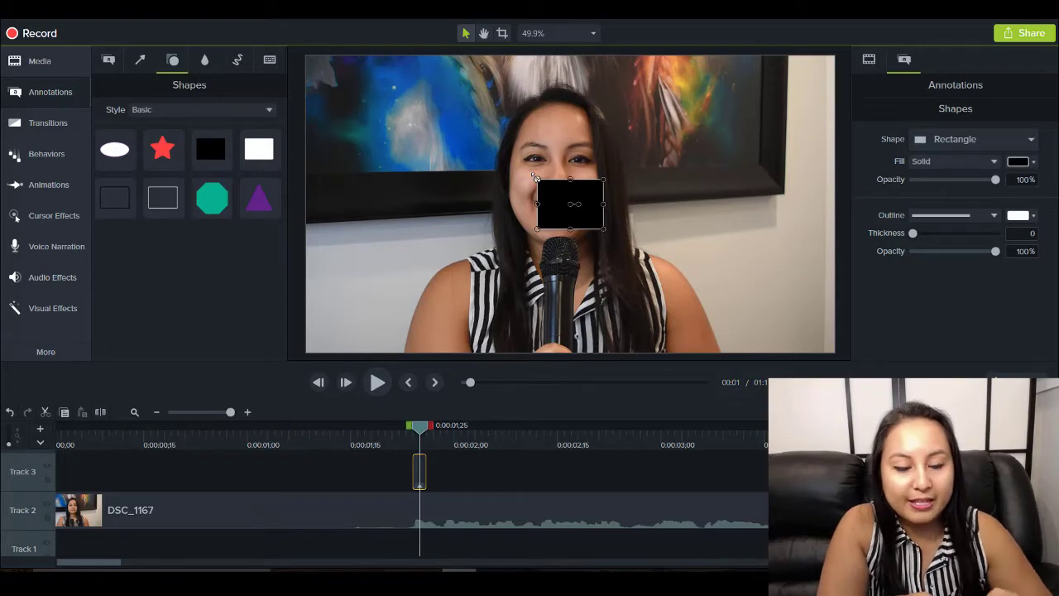
pyautogui.moveTo(535, 177); pyautogui.dragTo(304, 55)
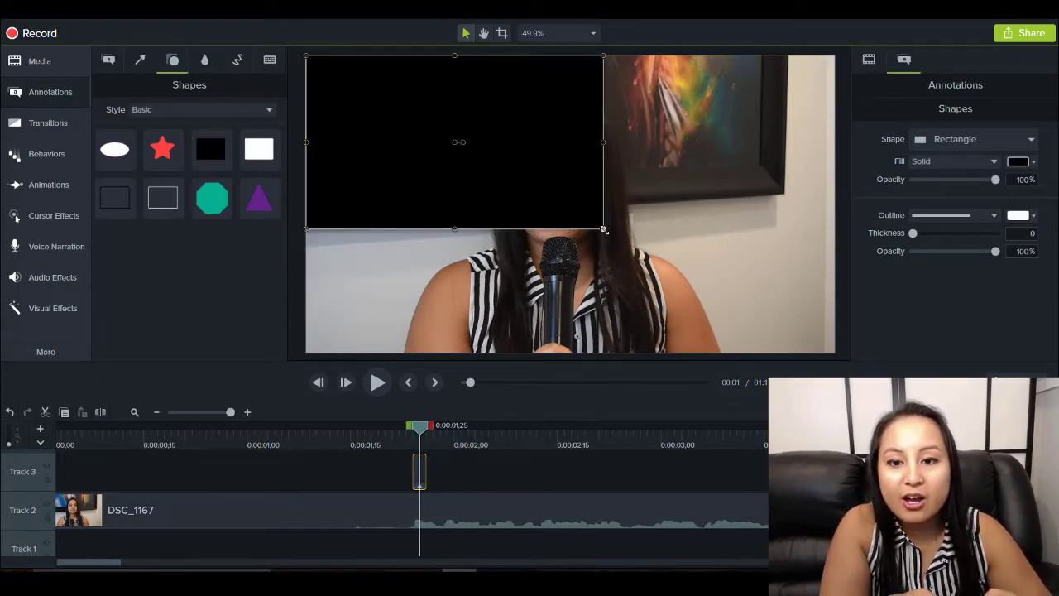
pyautogui.moveTo(603, 230); pyautogui.dragTo(835, 354)
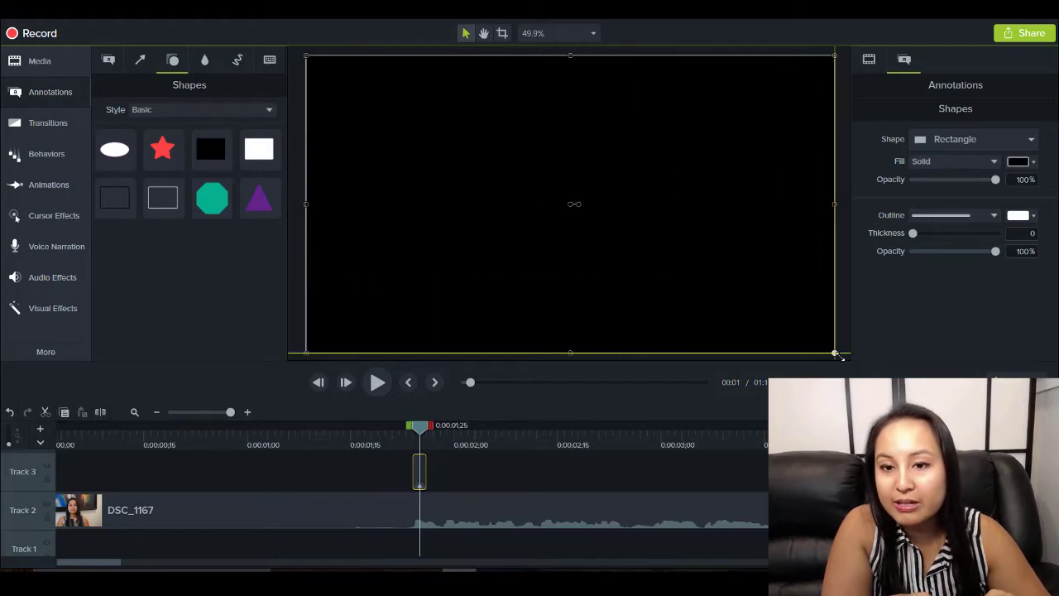
pyautogui.click(408, 439)
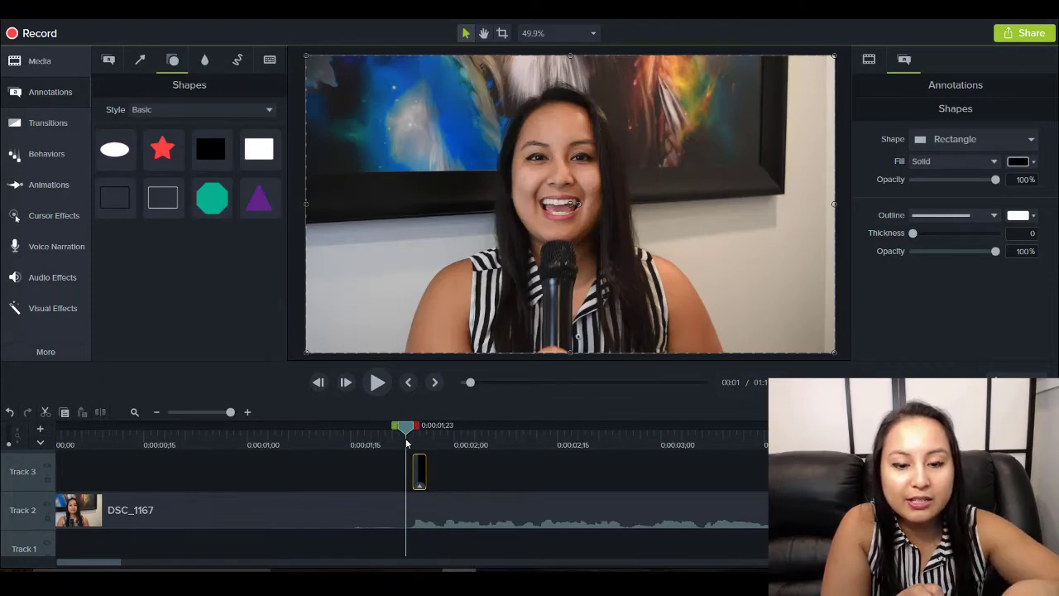
pyautogui.press('space')
pyautogui.press('space')
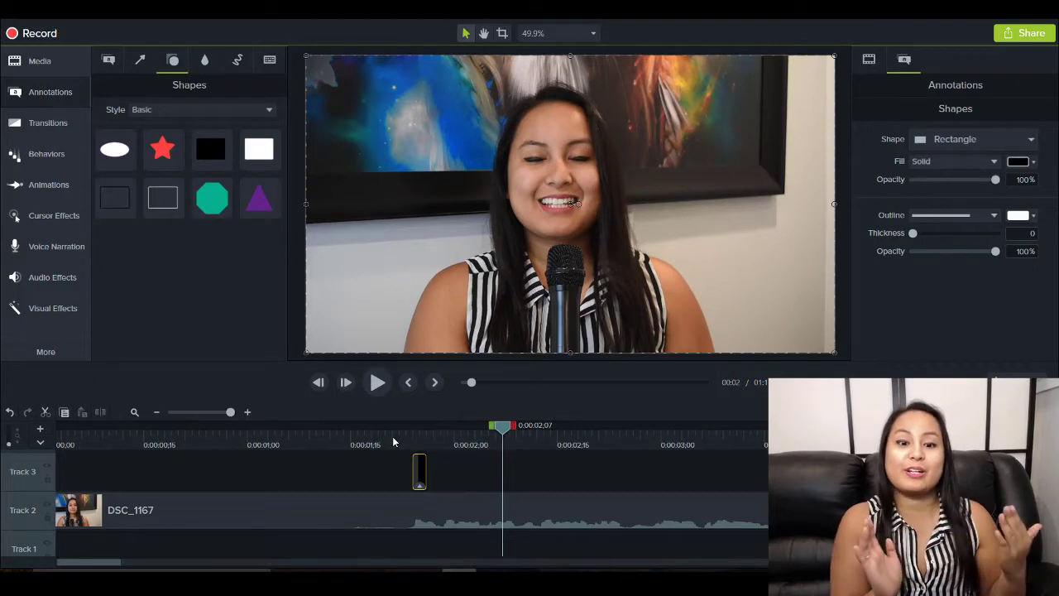
pyautogui.click(393, 437)
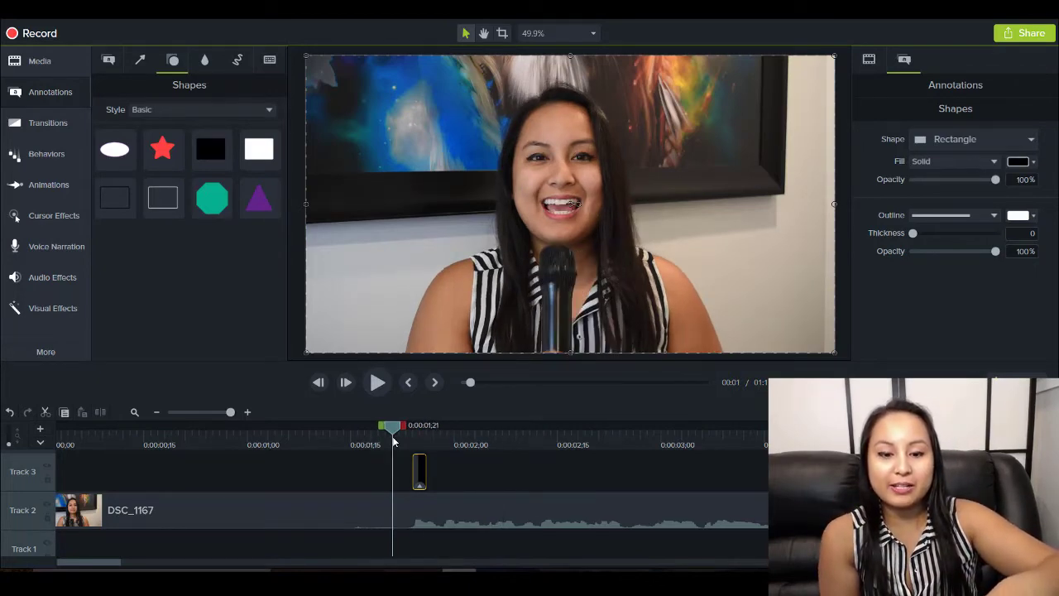
pyautogui.press('space')
pyautogui.press('space')
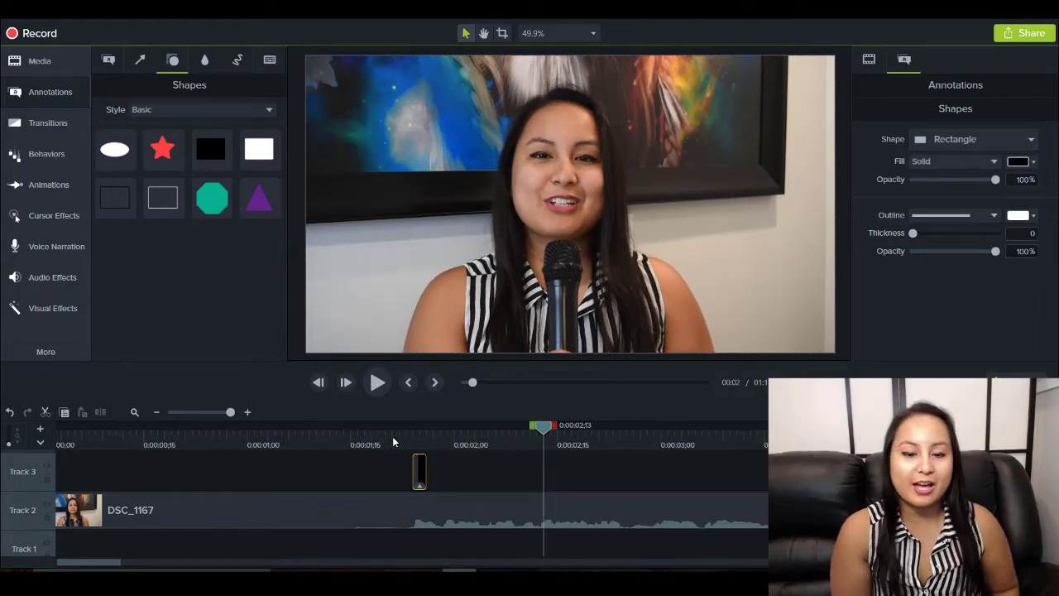
pyautogui.click(445, 445)
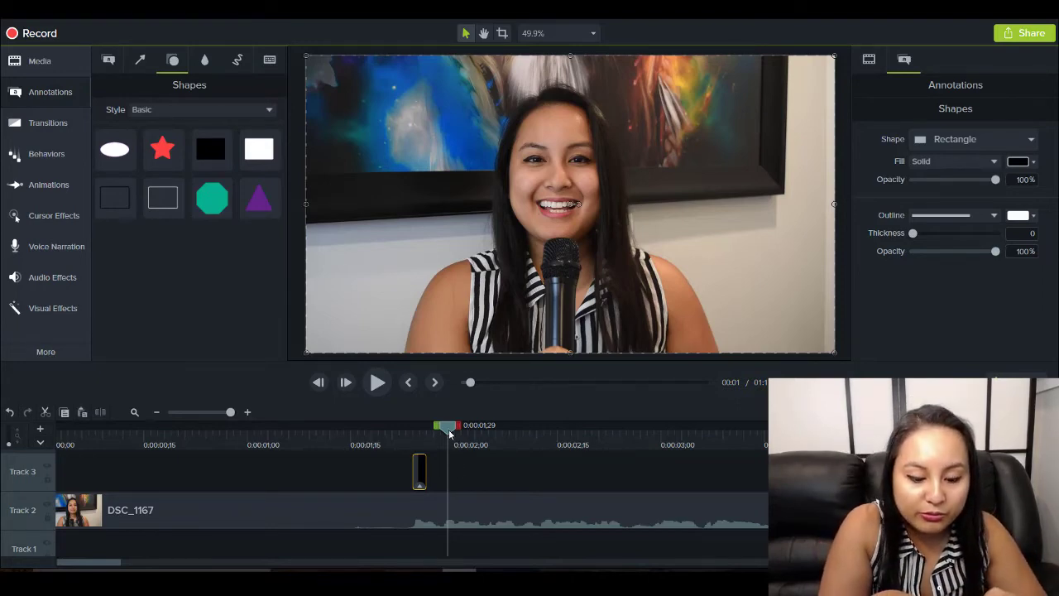
# Paste the black rectangle four more times along Track 3, leaving a small gap after each clip.
pyautogui.moveTo(449, 433); pyautogui.dragTo(442, 437)
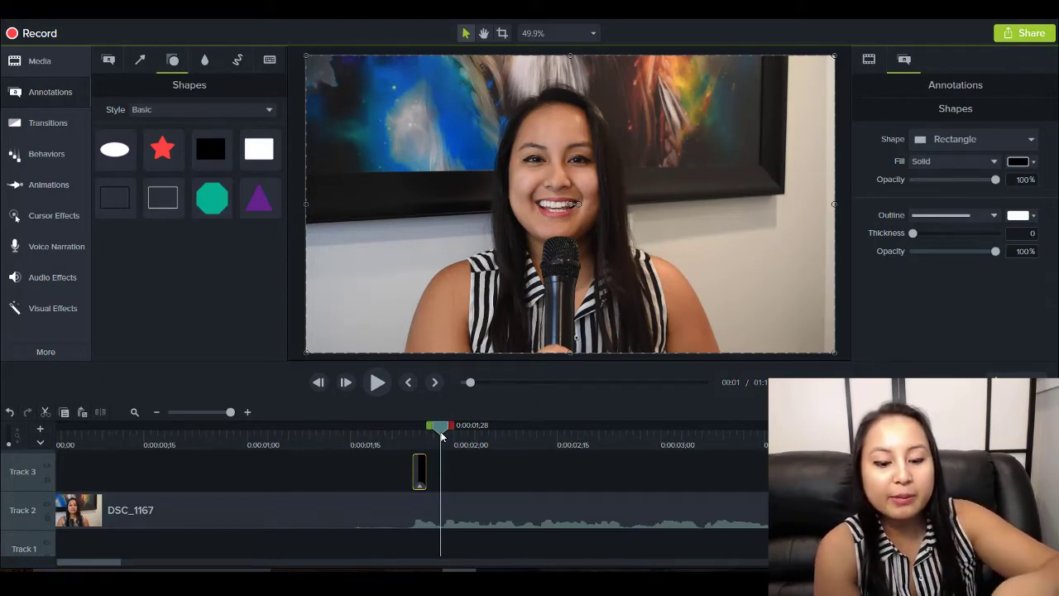
pyautogui.hotkey('ctrl', 'v')
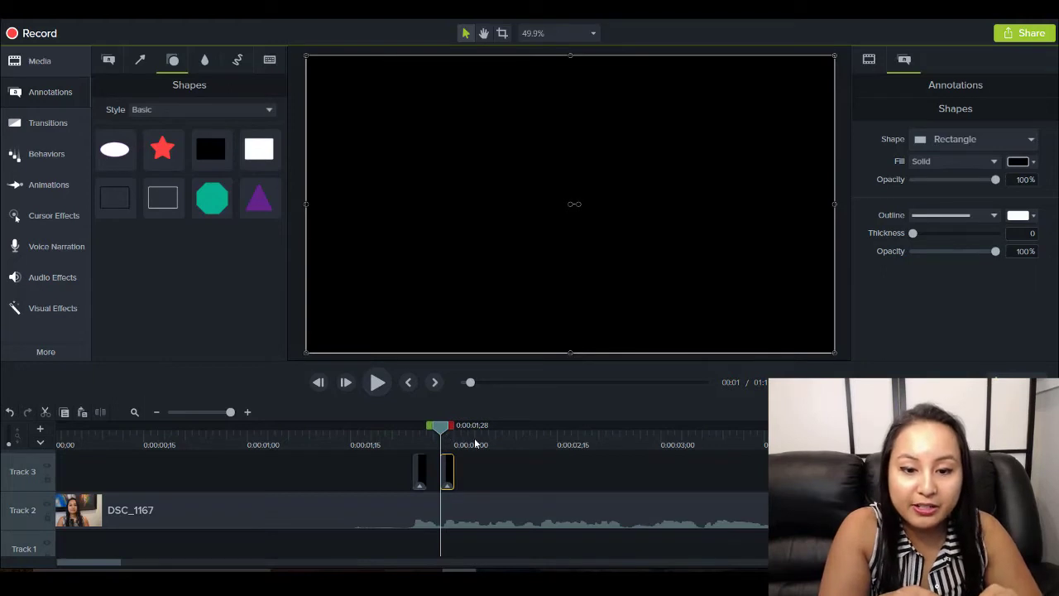
pyautogui.click(476, 445)
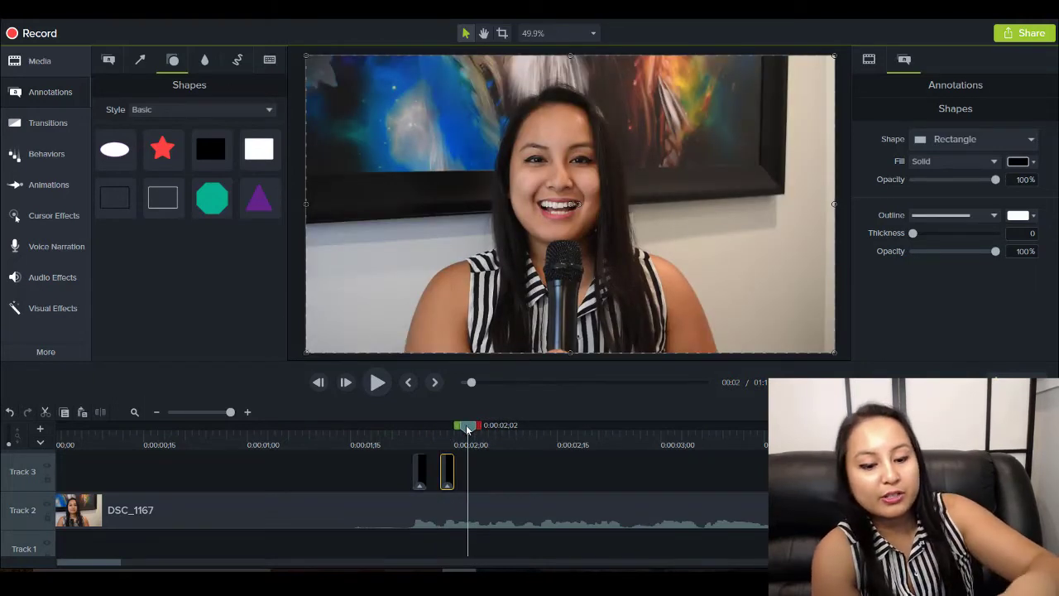
pyautogui.hotkey('ctrl', 'v')
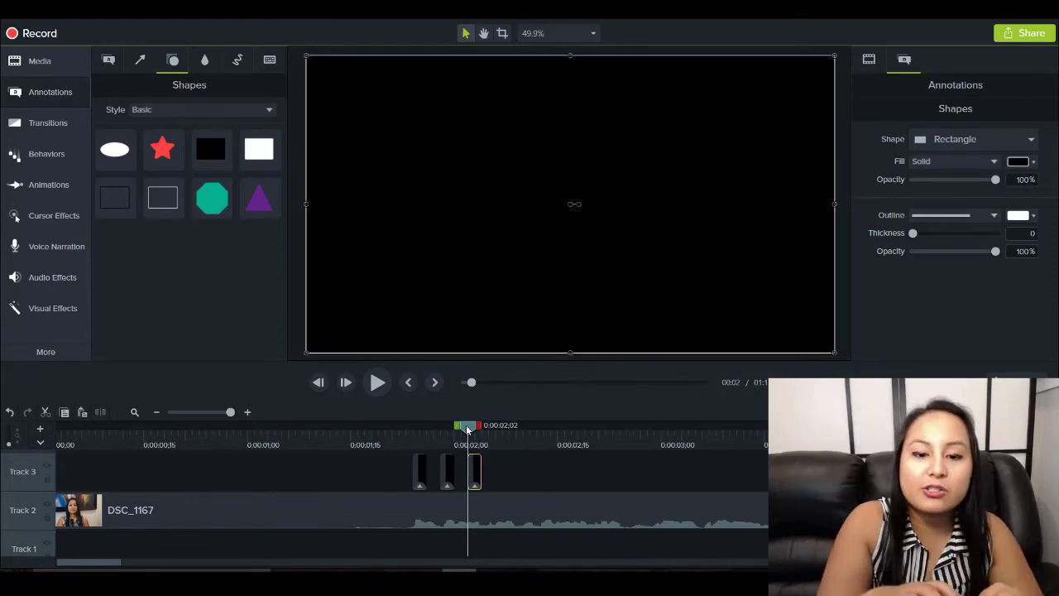
pyautogui.moveTo(468, 429); pyautogui.dragTo(493, 432)
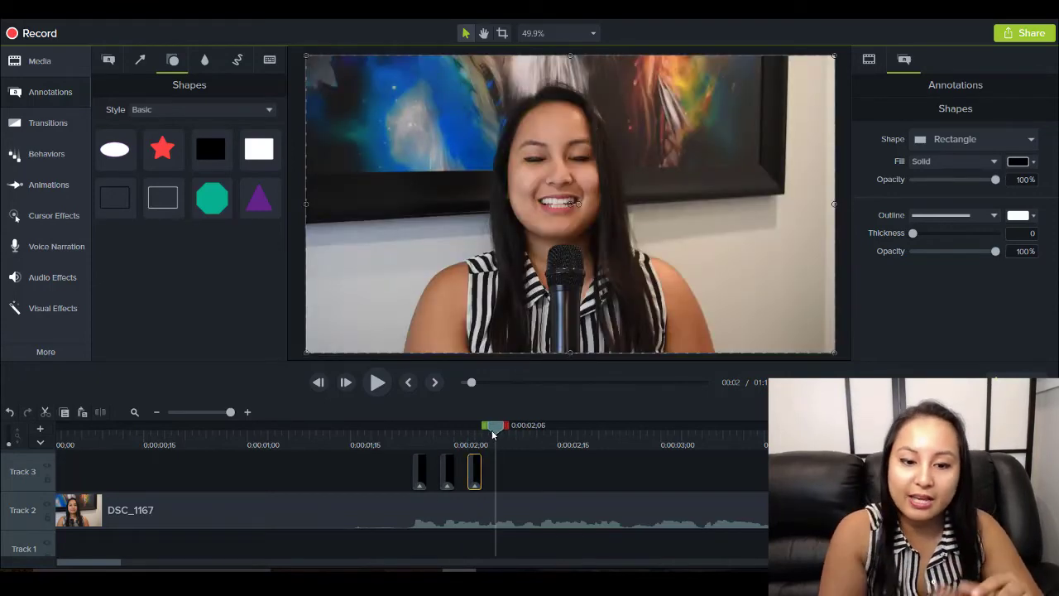
pyautogui.hotkey('ctrl', 'v')
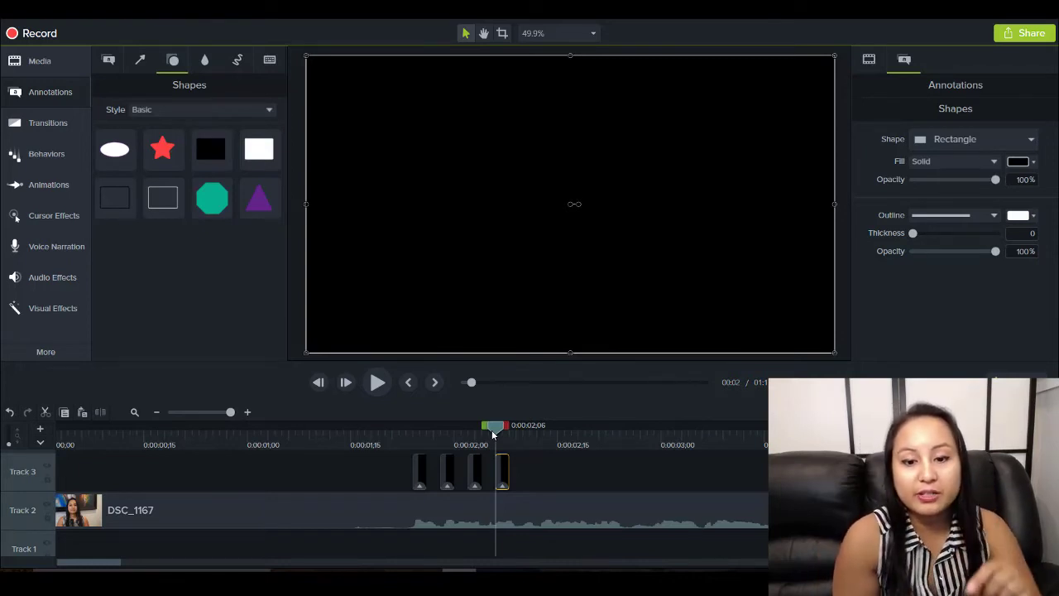
pyautogui.click(524, 442)
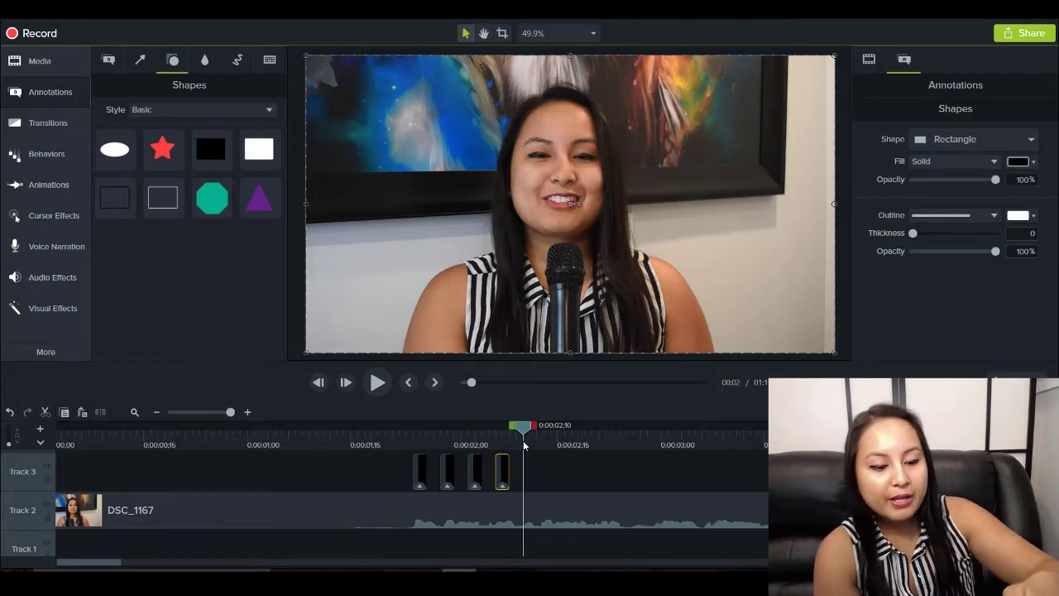
pyautogui.hotkey('ctrl', 'v')
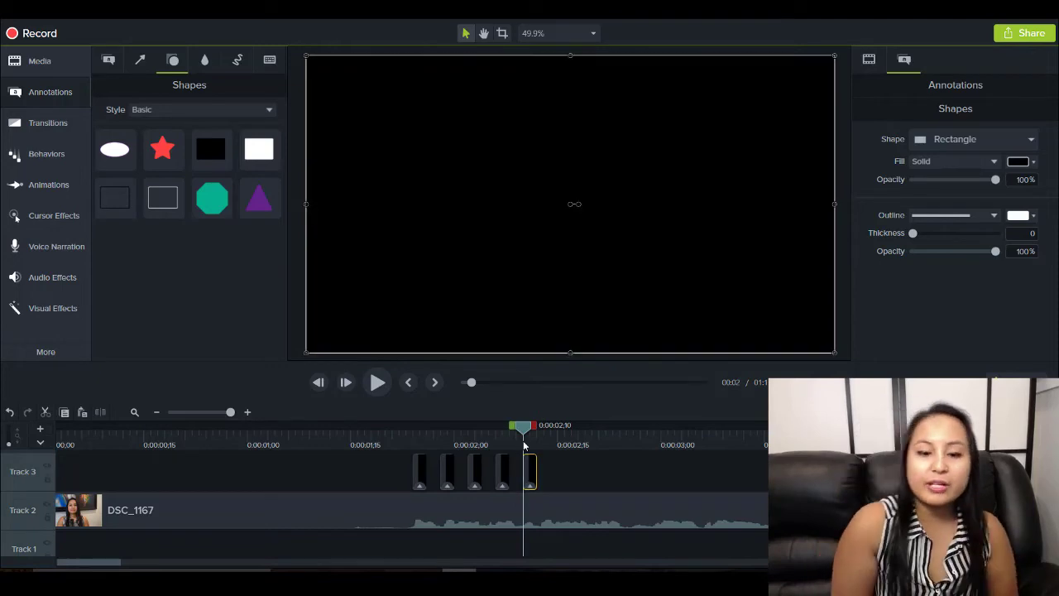
pyautogui.click(372, 446)
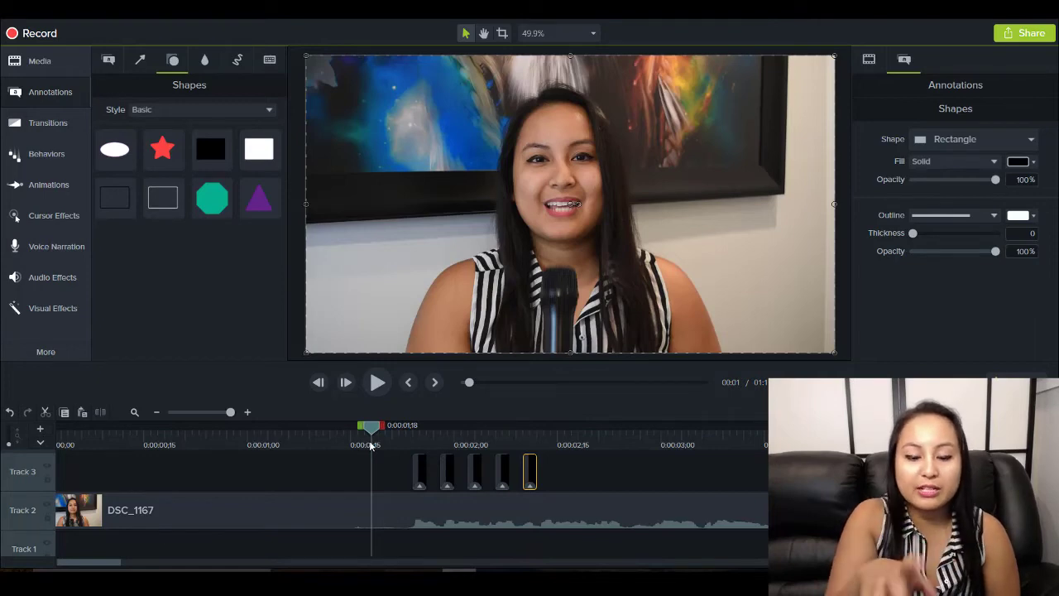
pyautogui.press('space')
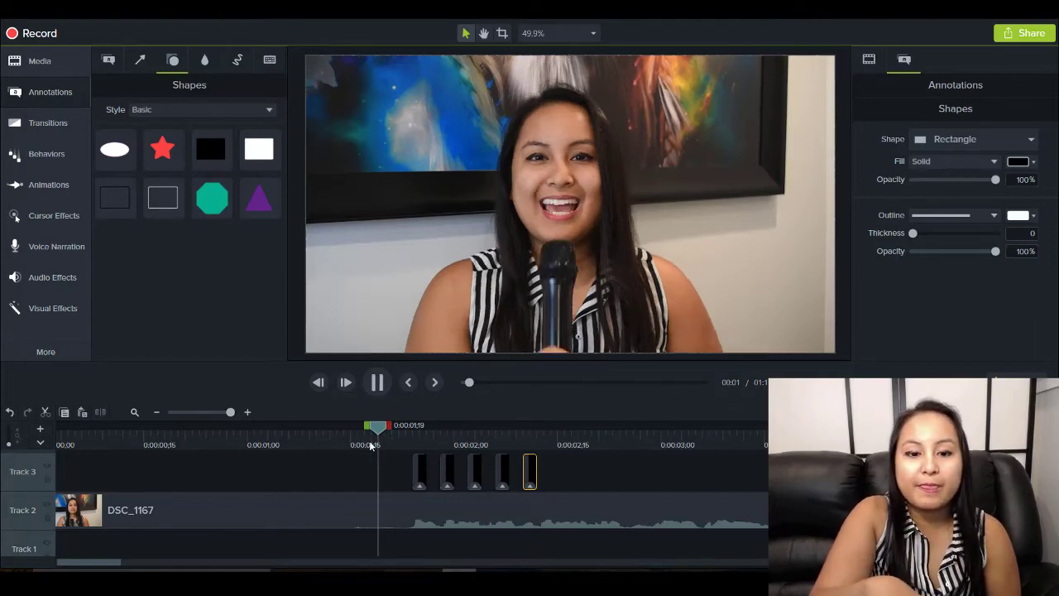
pyautogui.press('space')
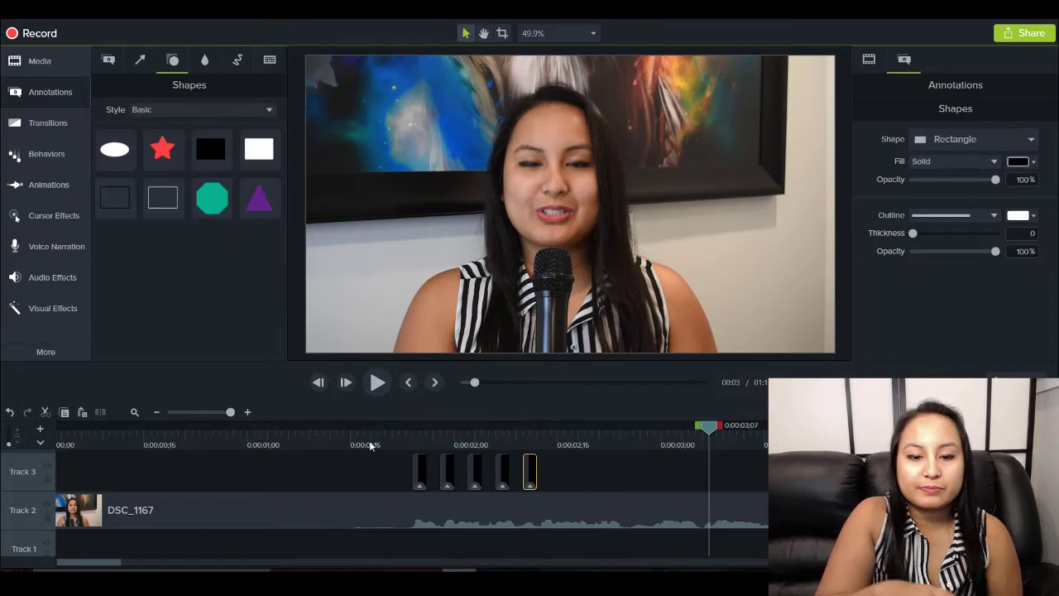
pyautogui.click(405, 440)
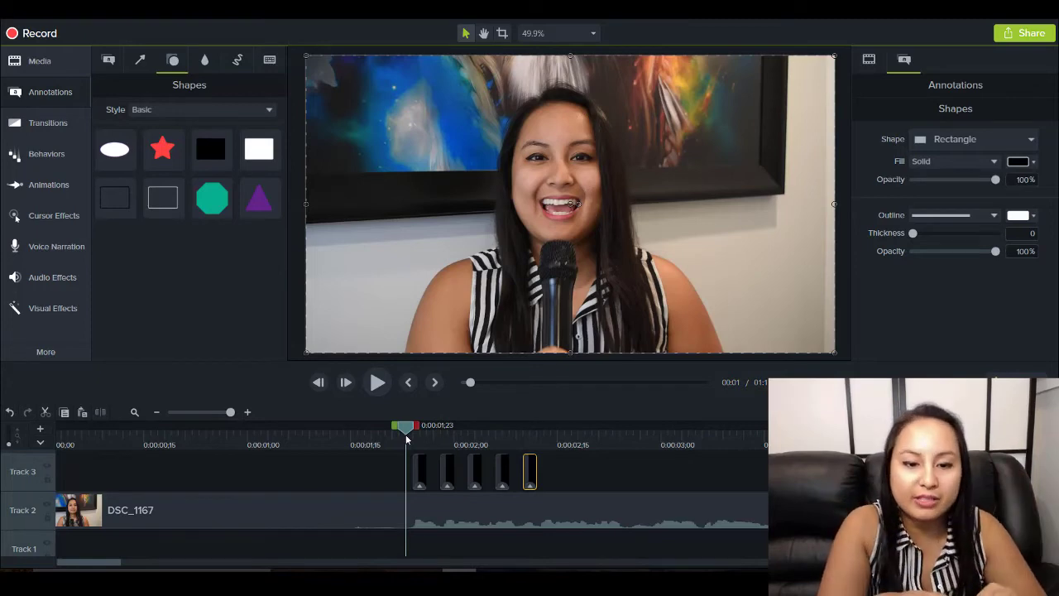
pyautogui.moveTo(403, 426); pyautogui.dragTo(539, 470)
pyautogui.hotkey('ctrl', 'Left')
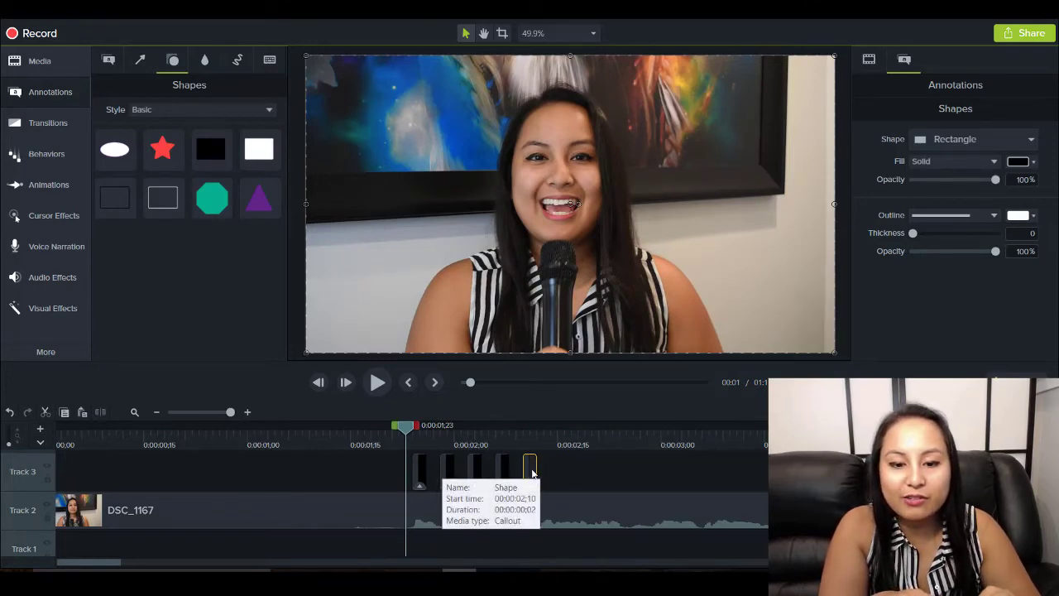
# Drag the later flash clips rightward on Track 3 to open wider gaps between them.
pyautogui.moveTo(532, 474); pyautogui.dragTo(543, 475)
pyautogui.moveTo(554, 476); pyautogui.dragTo(458, 483)
pyautogui.click(504, 473)
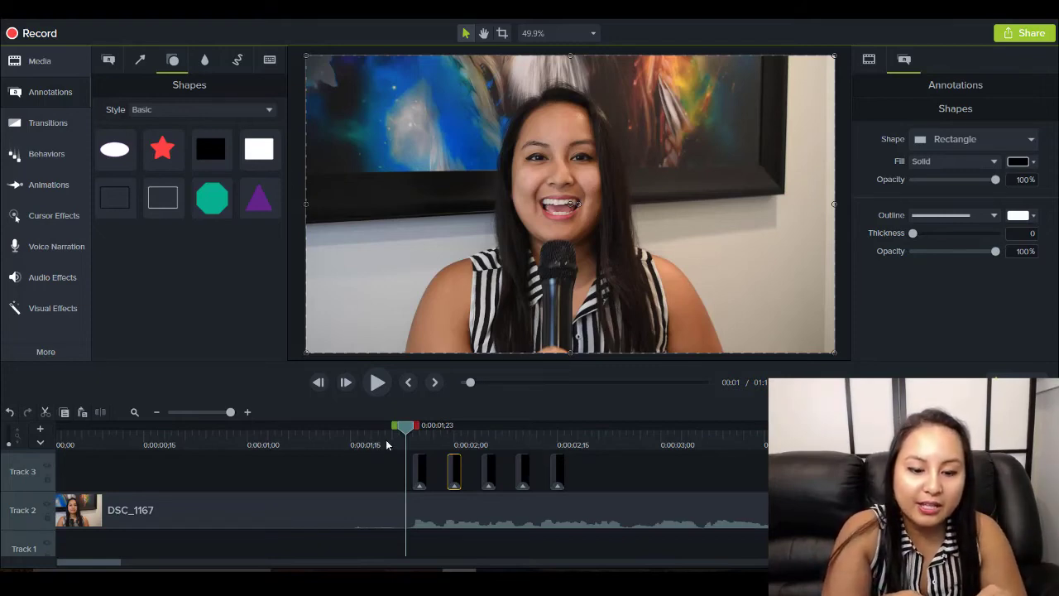
pyautogui.click(383, 446)
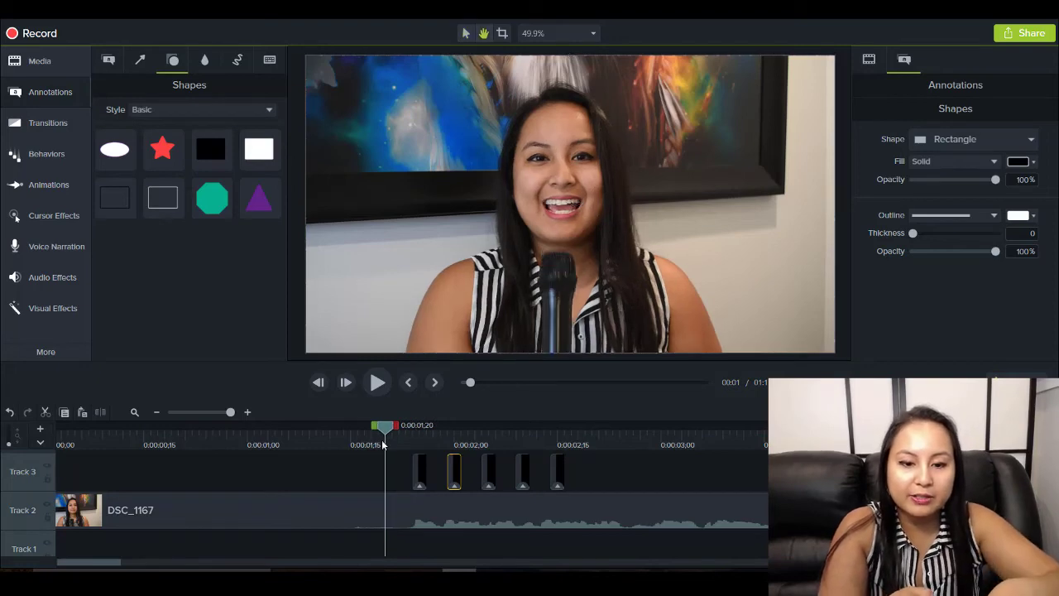
pyautogui.press('space')
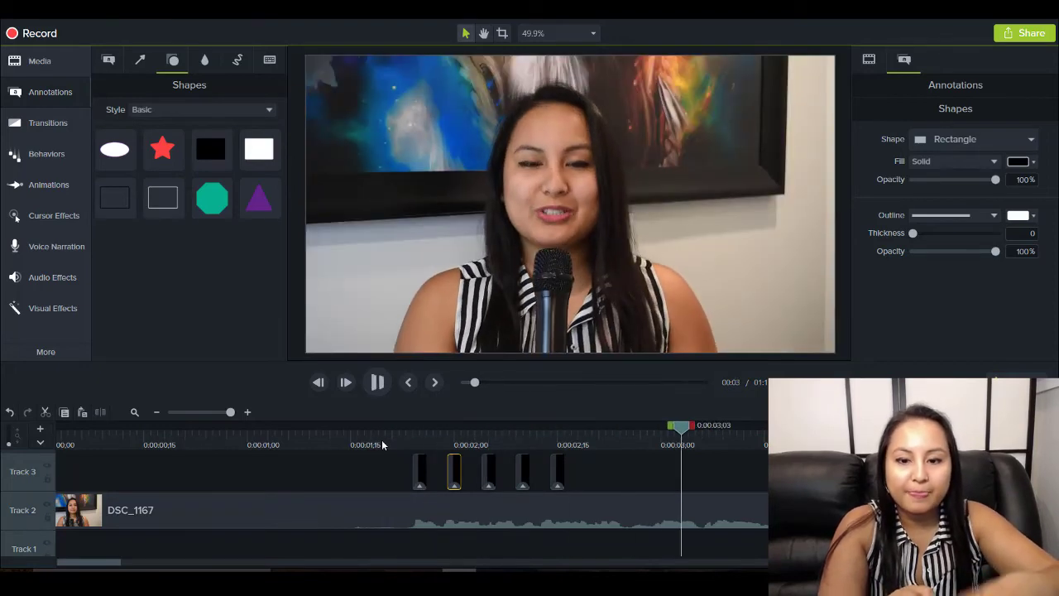
pyautogui.press('space')
pyautogui.click(381, 445)
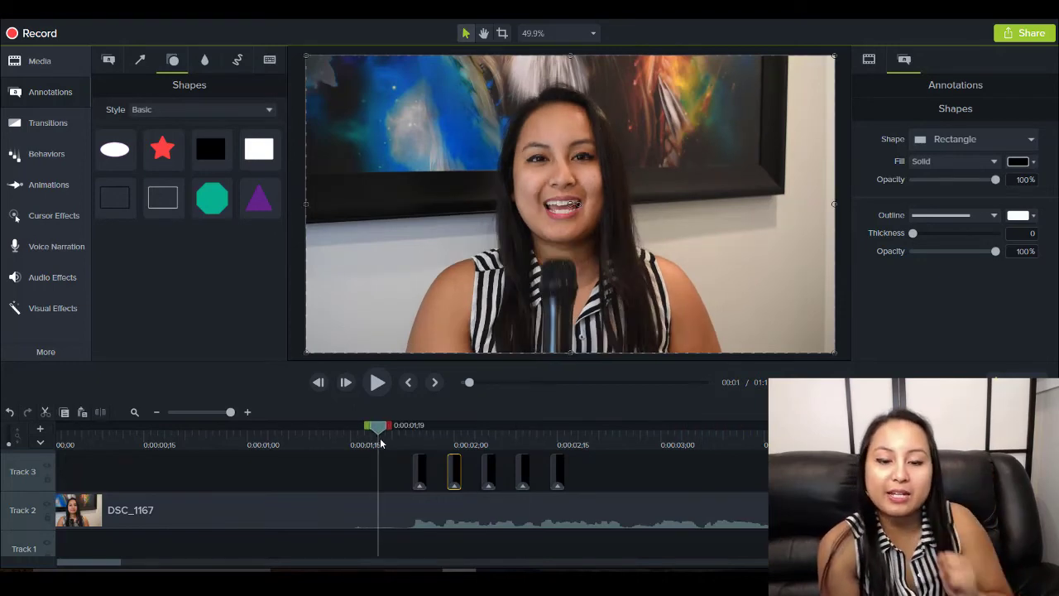
pyautogui.press('space')
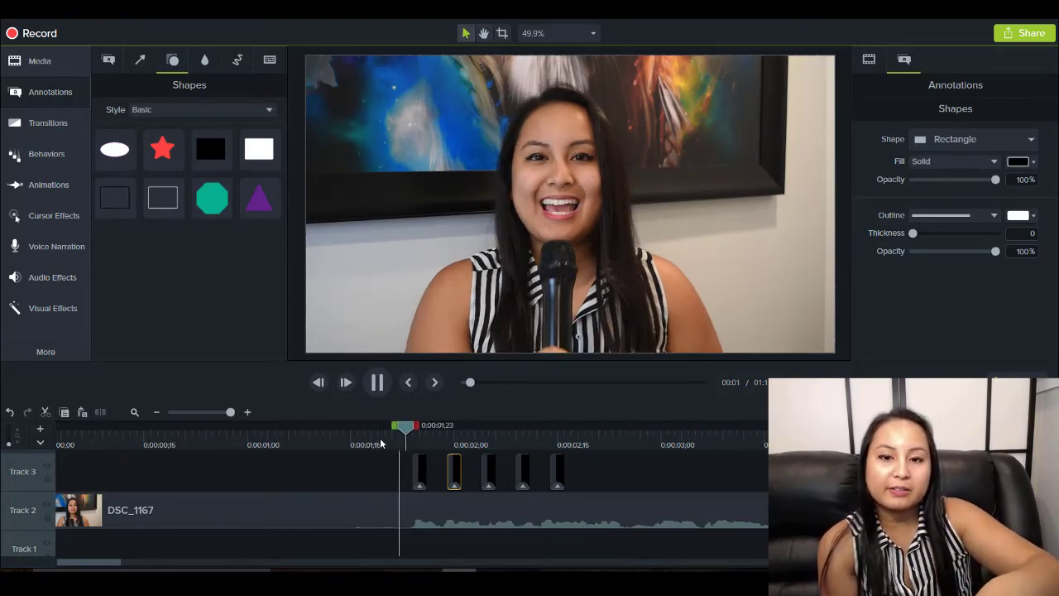
pyautogui.press('space')
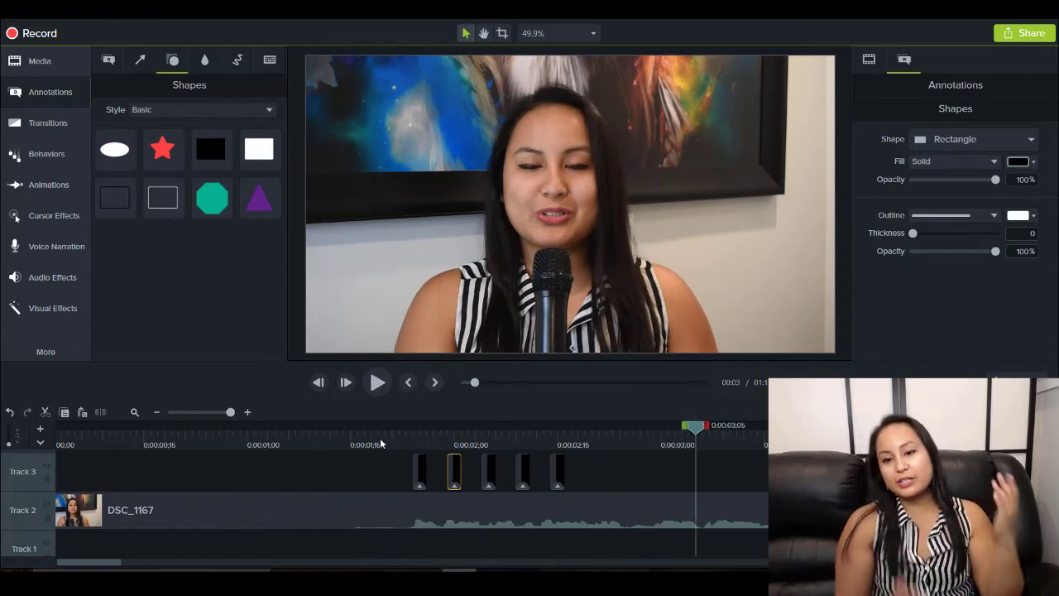